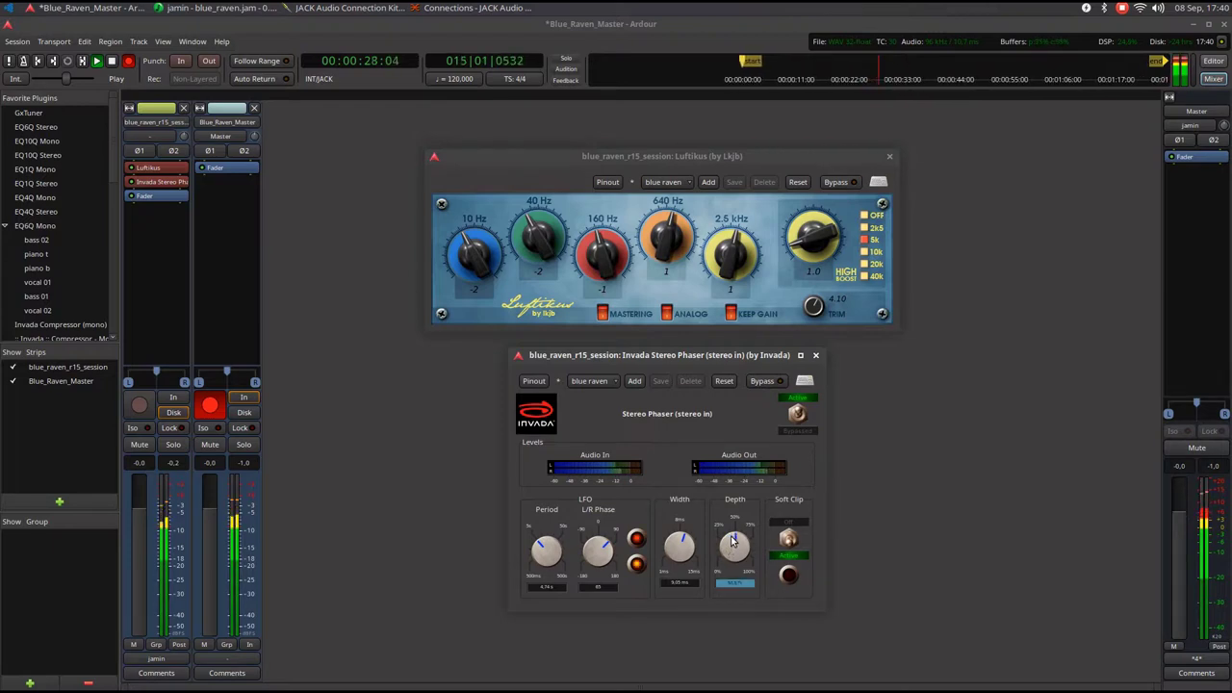
Set the Invada Stereo Phaser's L/R phase to about -75 and lower its depth to 0 %.
{"action": "left_click_drag", "start_coordinate": [732, 544], "coordinate": [732, 545]}
{"action": "left_click_drag", "start_coordinate": [589, 550], "coordinate": [604, 578]}
{"action": "left_click_drag", "start_coordinate": [731, 545], "coordinate": [730, 569]}
{"action": "left_click_drag", "start_coordinate": [884, 656], "coordinate": [883, 651]}
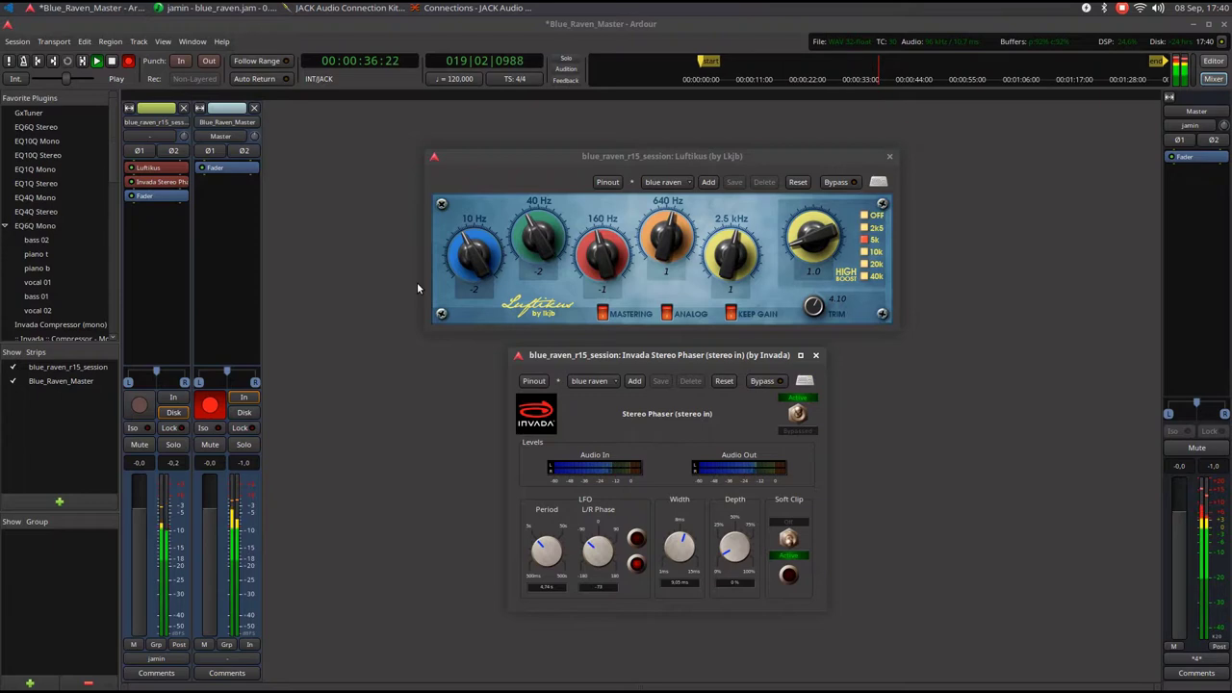
Set the phaser's L/R phase to about 65.6 and sweep its depth up past 36 % and back down to 0.18 %.
{"action": "left_click_drag", "start_coordinate": [730, 558], "coordinate": [727, 539]}
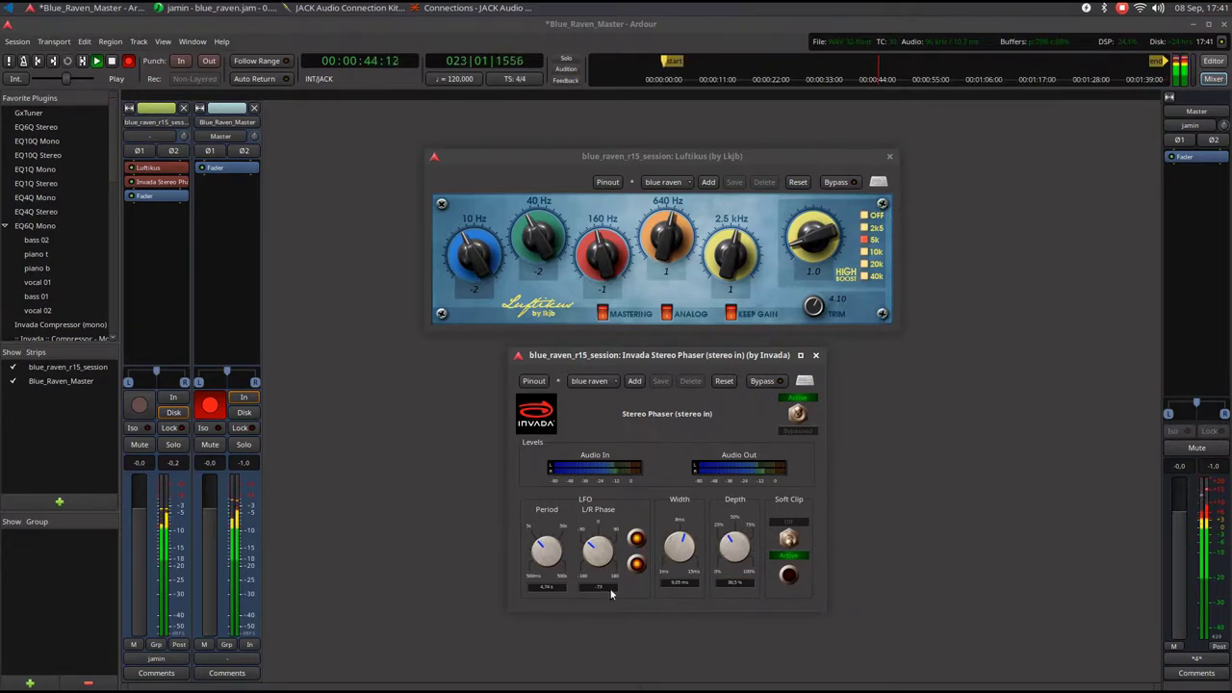
{"action": "left_click_drag", "start_coordinate": [593, 547], "coordinate": [596, 526]}
{"action": "left_click_drag", "start_coordinate": [733, 549], "coordinate": [732, 545]}
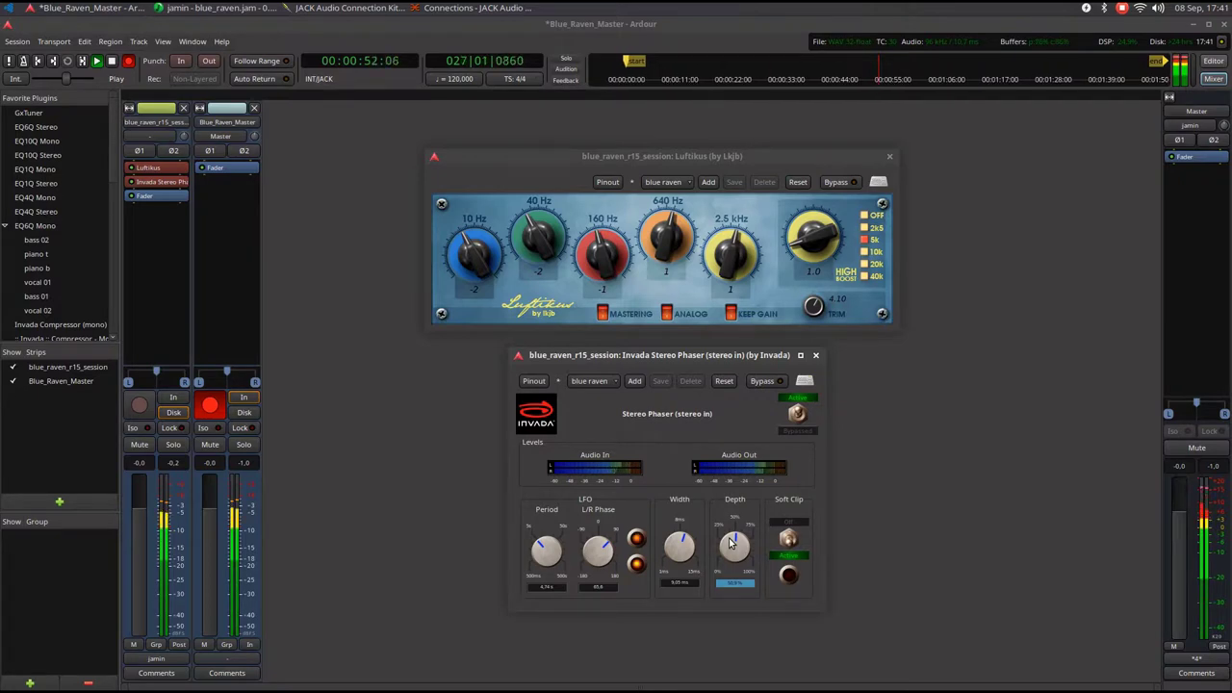
{"action": "left_click_drag", "start_coordinate": [731, 545], "coordinate": [1009, 295]}
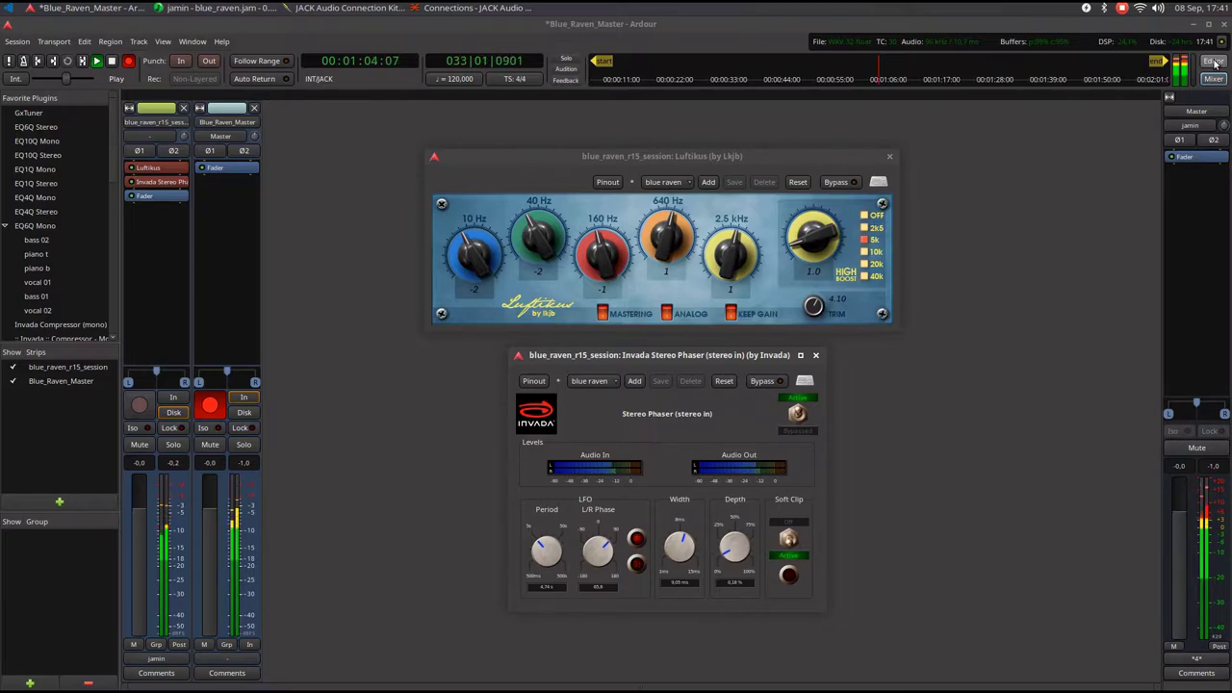
Switch to JAMin, move its window to mid-screen and look through the 30 band EQ, spectrum and compressor curves.
{"action": "left_click", "coordinate": [201, 10]}
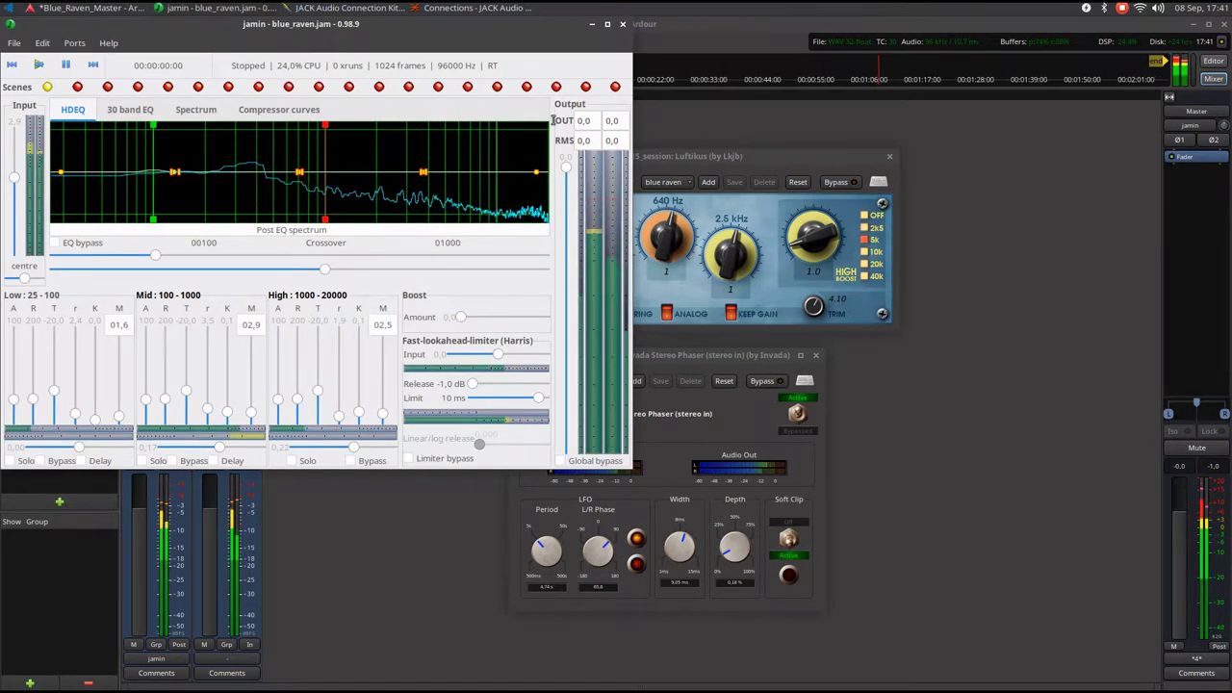
{"action": "left_click_drag", "start_coordinate": [323, 23], "coordinate": [689, 163]}
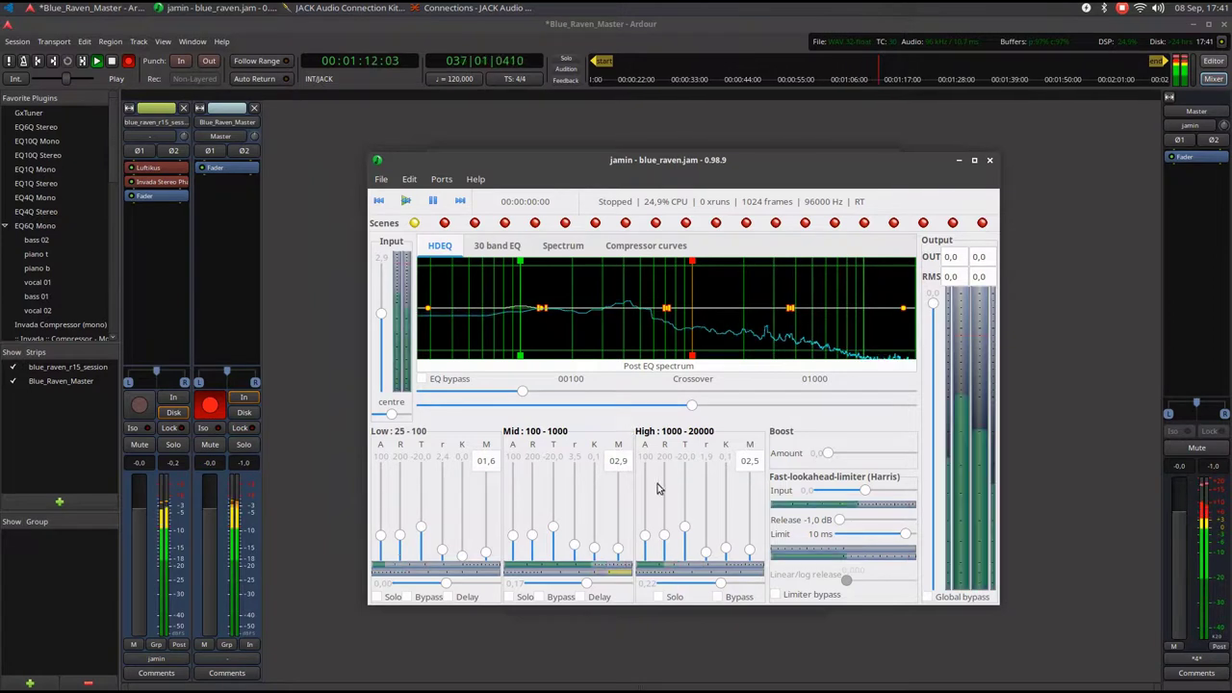
{"action": "left_click", "coordinate": [493, 247]}
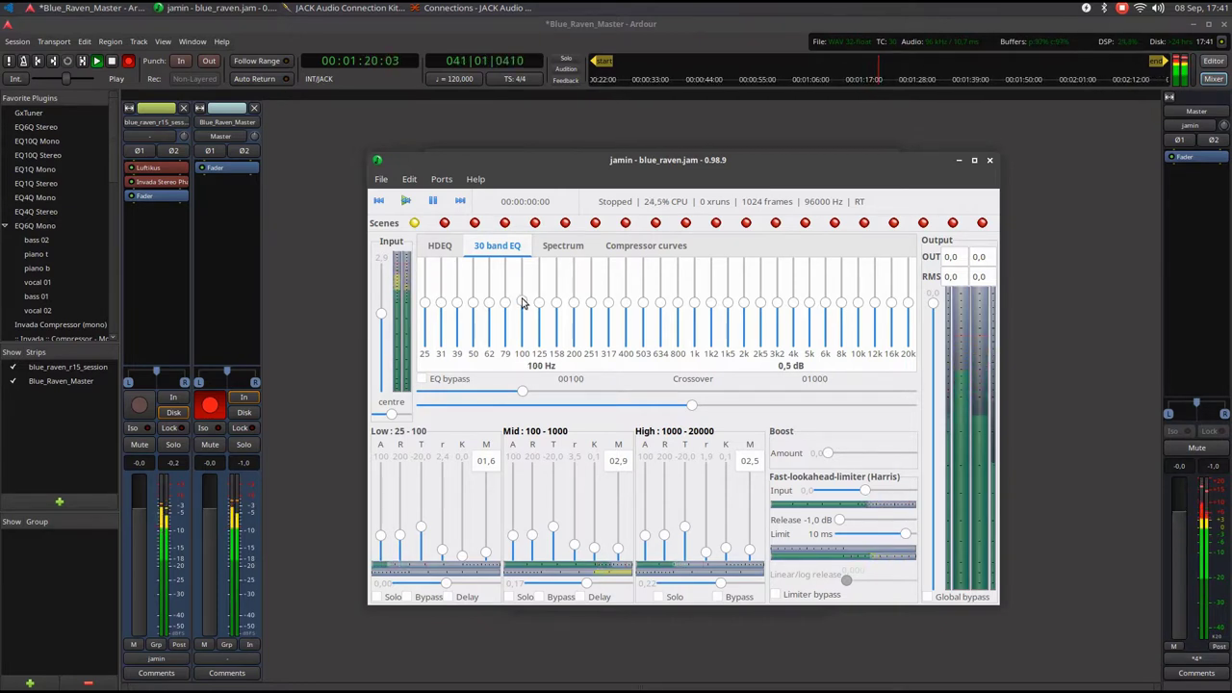
{"action": "left_click", "coordinate": [566, 248]}
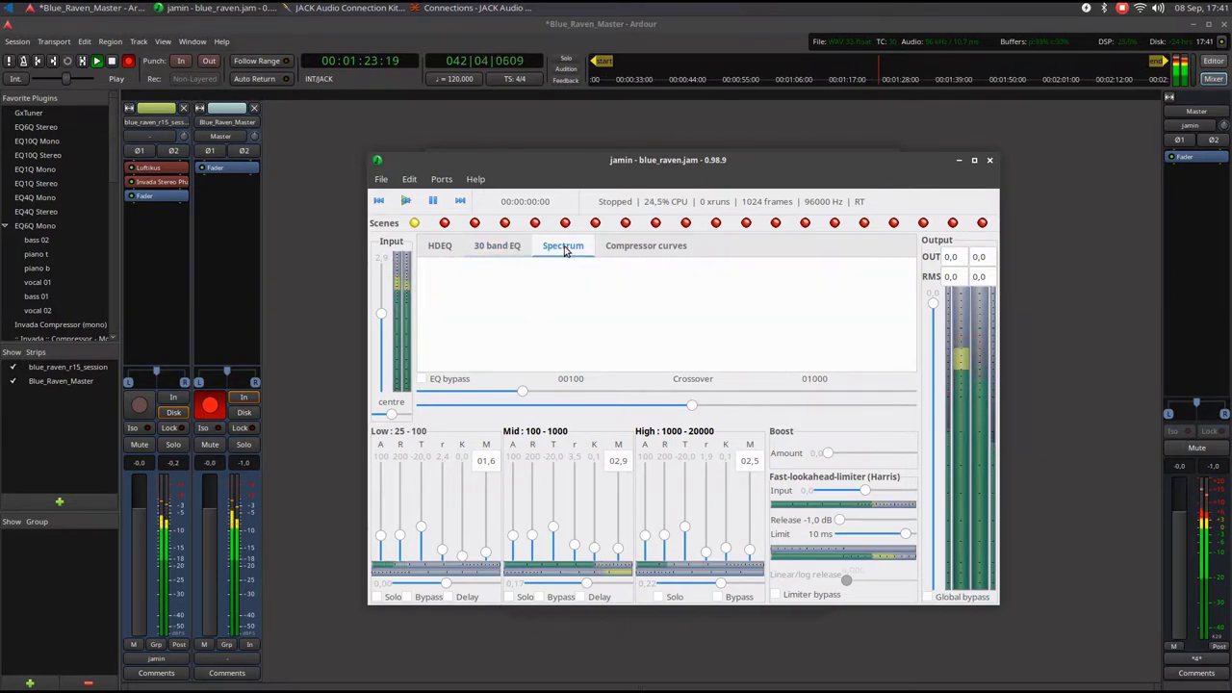
{"action": "left_click", "coordinate": [623, 250]}
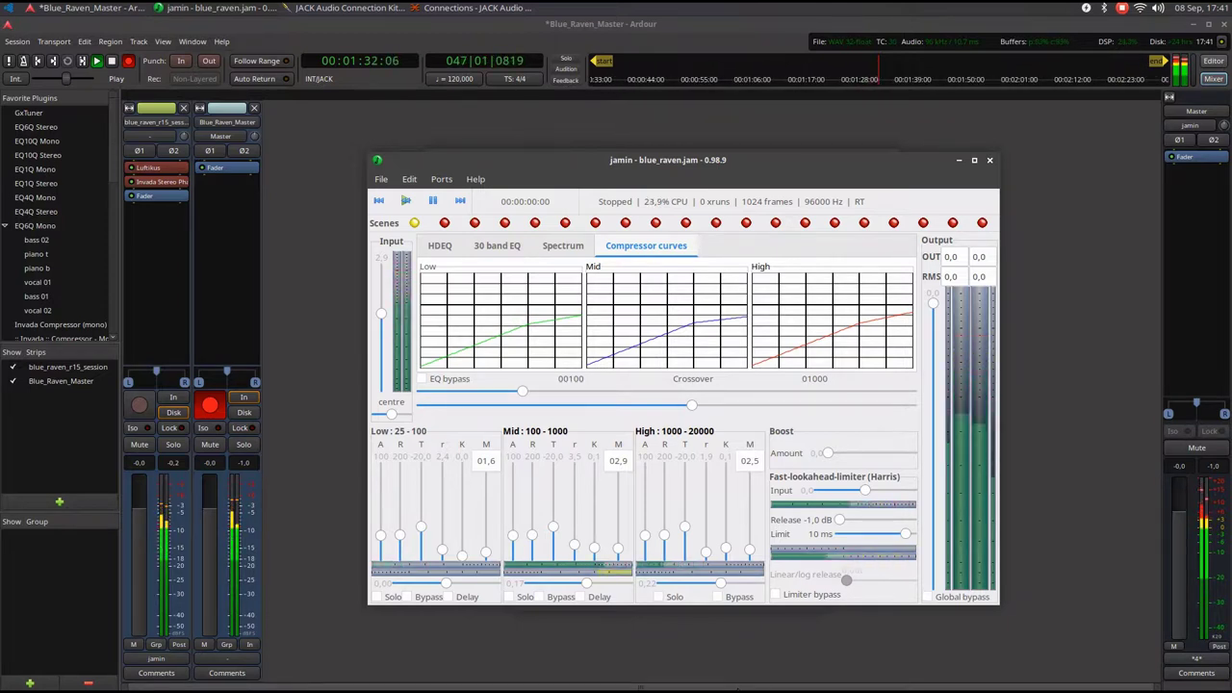
Switch back to Ardour and check the master track's recording progress in the editor before returning to the mixer.
{"action": "left_click", "coordinate": [1089, 227]}
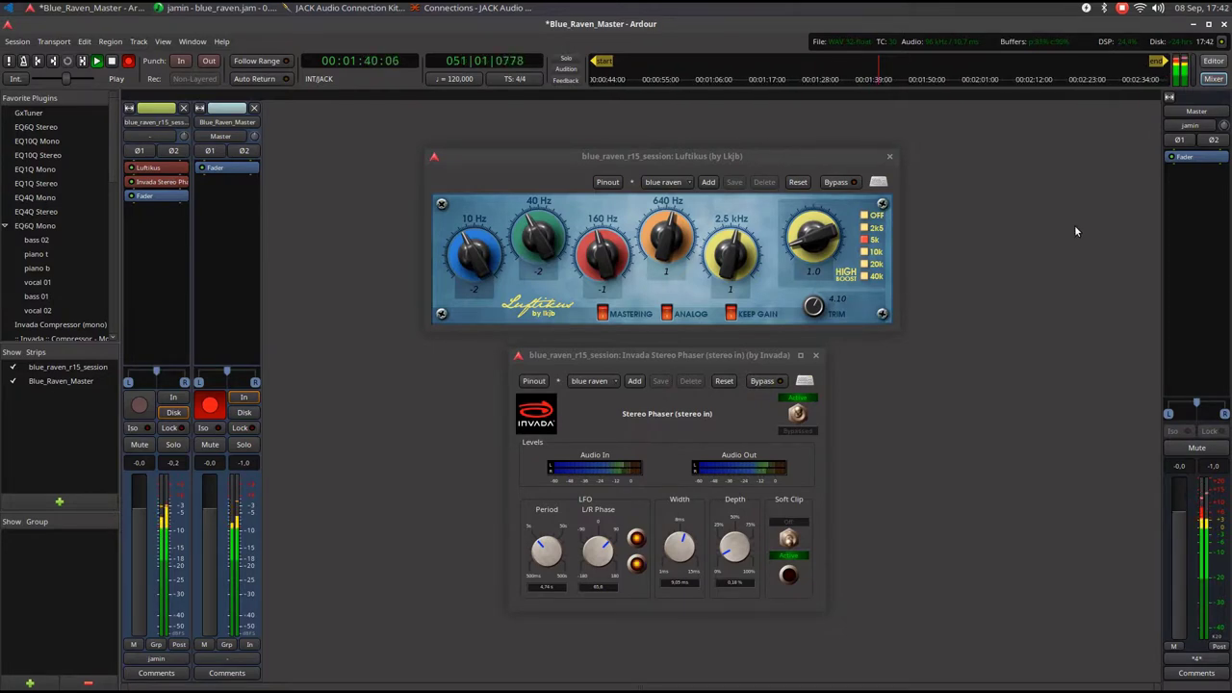
{"action": "left_click", "coordinate": [679, 358]}
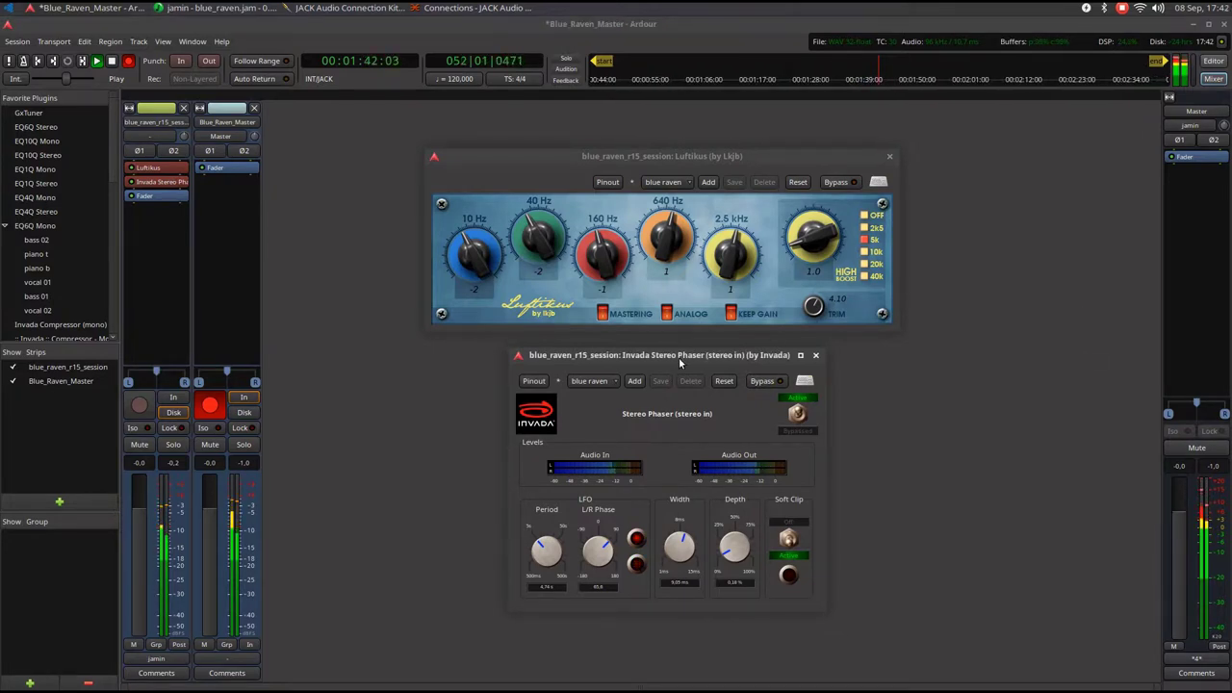
{"action": "left_click", "coordinate": [702, 159]}
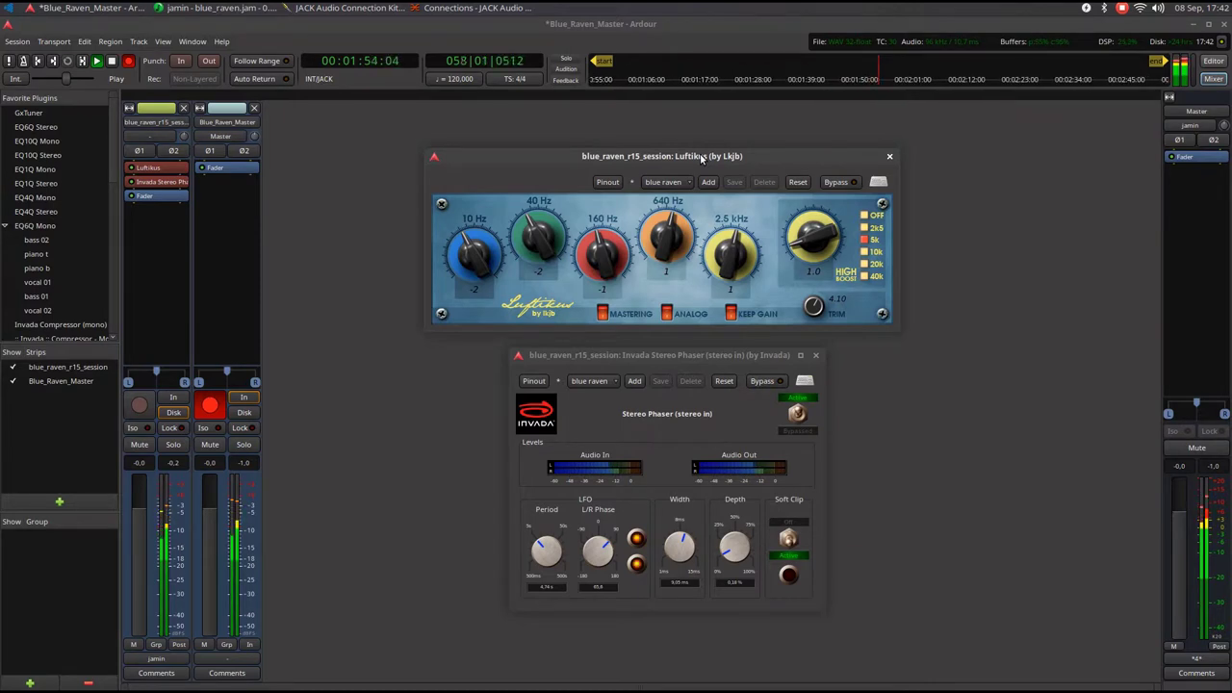
{"action": "left_click", "coordinate": [1215, 60]}
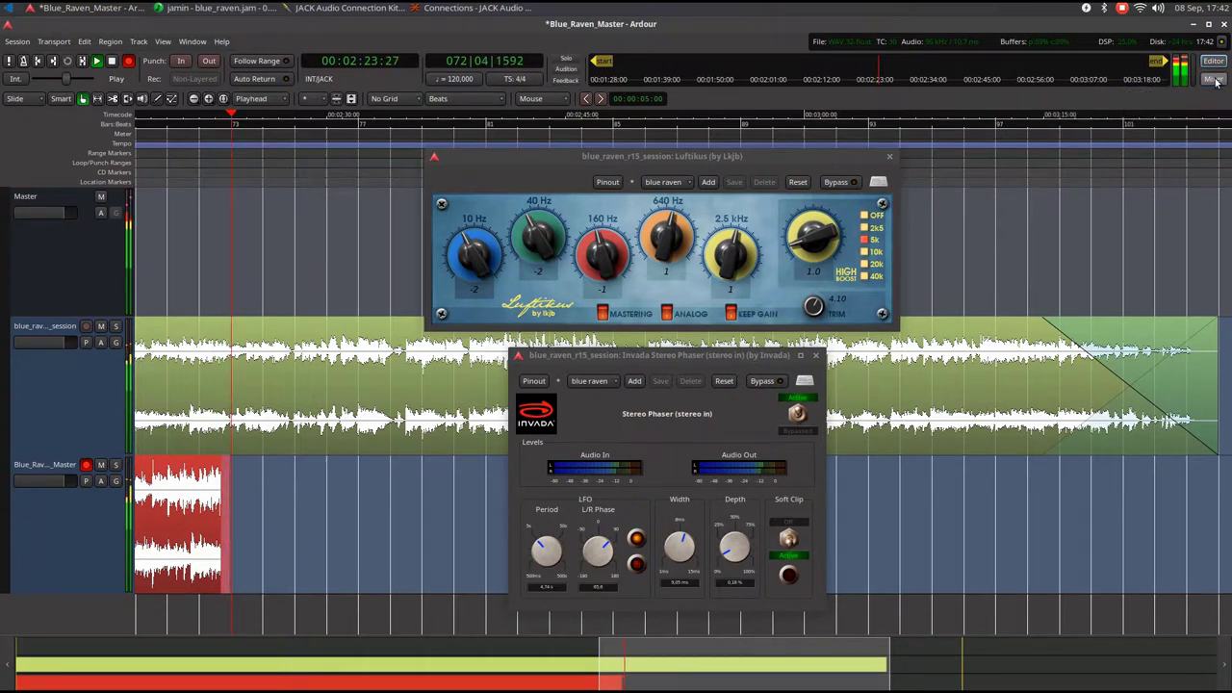
{"action": "left_click", "coordinate": [1215, 79]}
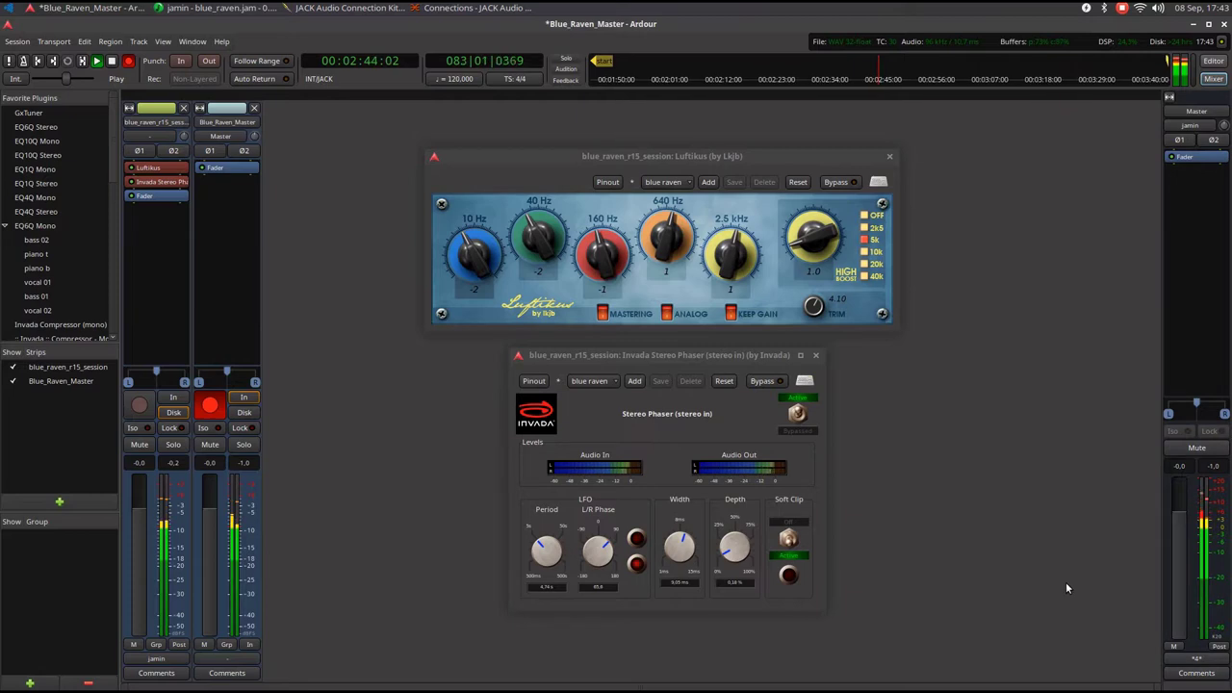
Switch to JAMin to view the HDEQ post-EQ spectrum, and return to the Ardour mixer.
{"action": "left_click", "coordinate": [207, 8]}
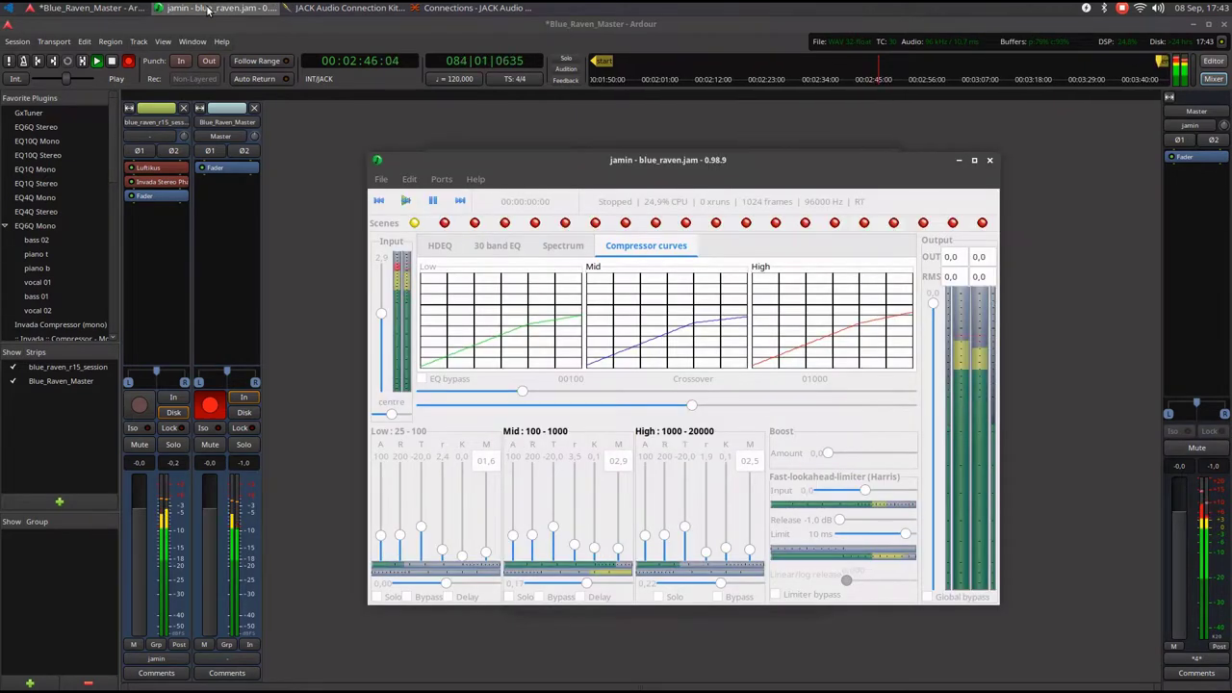
{"action": "left_click", "coordinate": [439, 247]}
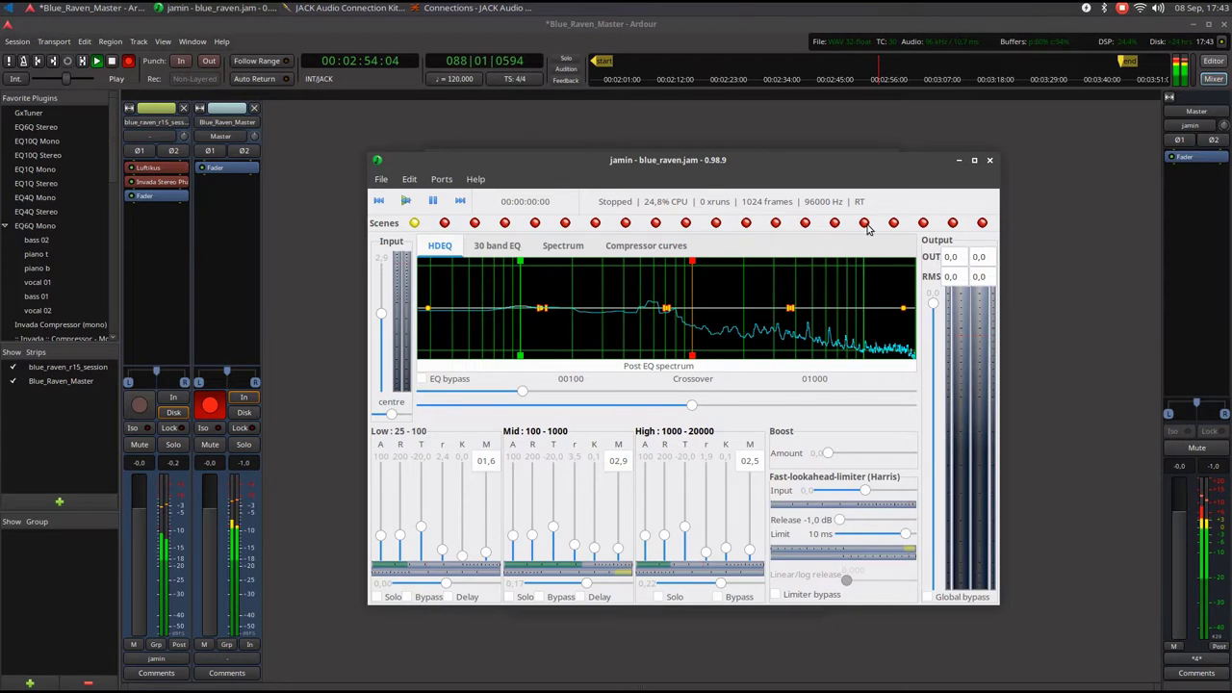
{"action": "left_click", "coordinate": [895, 115]}
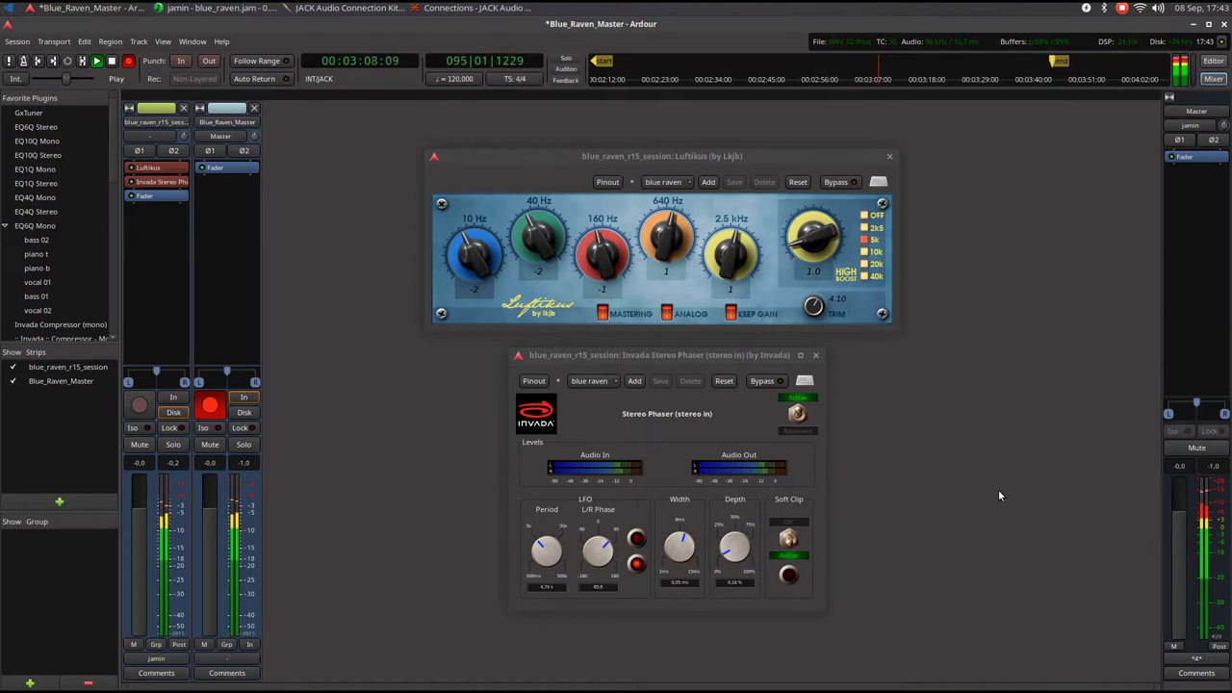
Raise the Invada Stereo Phaser's depth to about 58 % for the end of the song.
{"action": "left_click", "coordinate": [729, 556]}
{"action": "left_click_drag", "start_coordinate": [729, 557], "coordinate": [720, 520]}
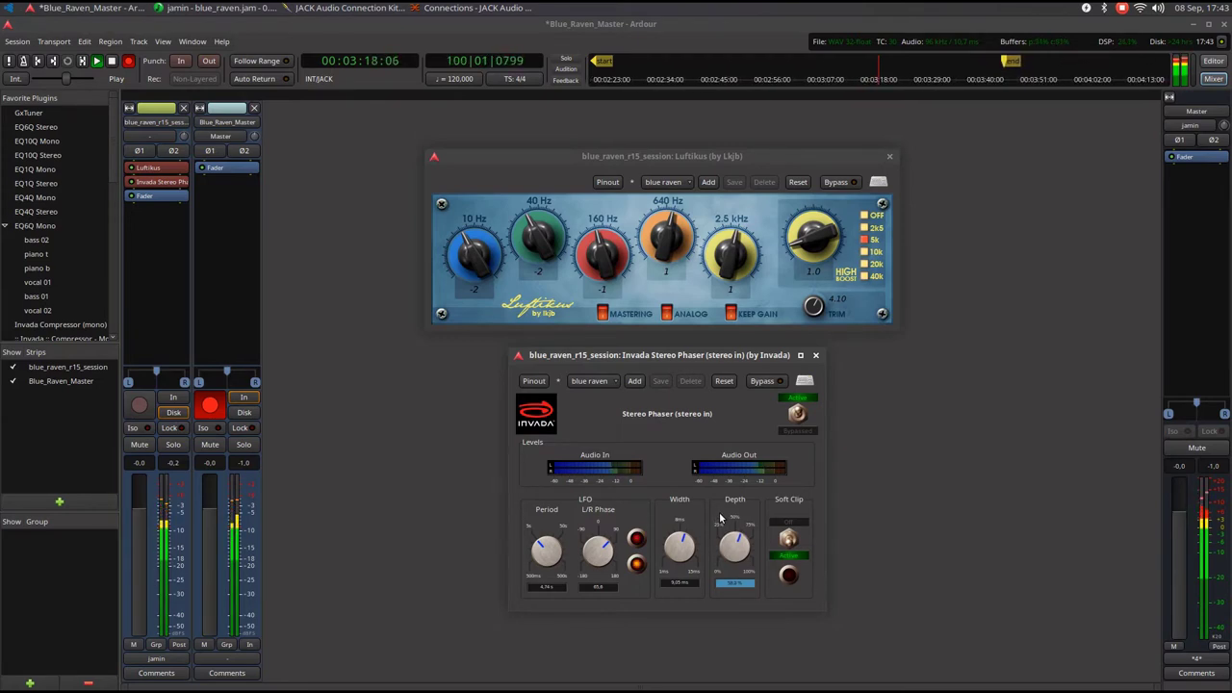
{"action": "left_click_drag", "start_coordinate": [720, 520], "coordinate": [720, 519]}
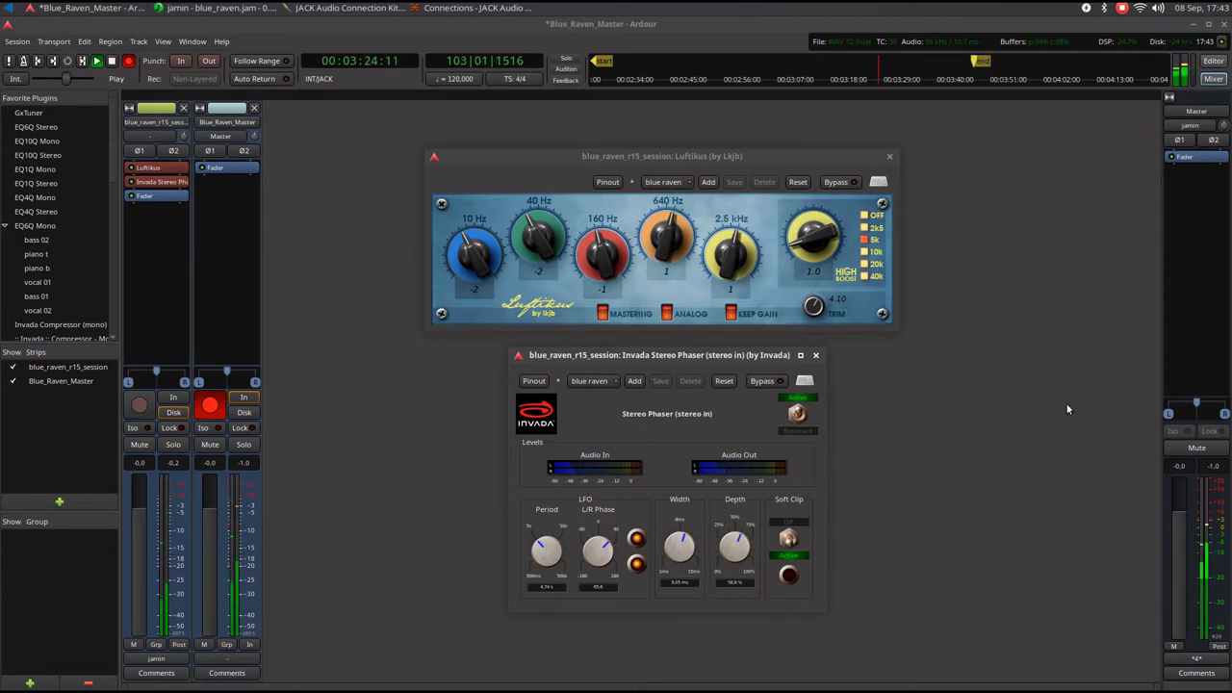
Stop the recording, show the editor and close the phaser and Luftikus plugin windows.
{"action": "key", "text": "space"}
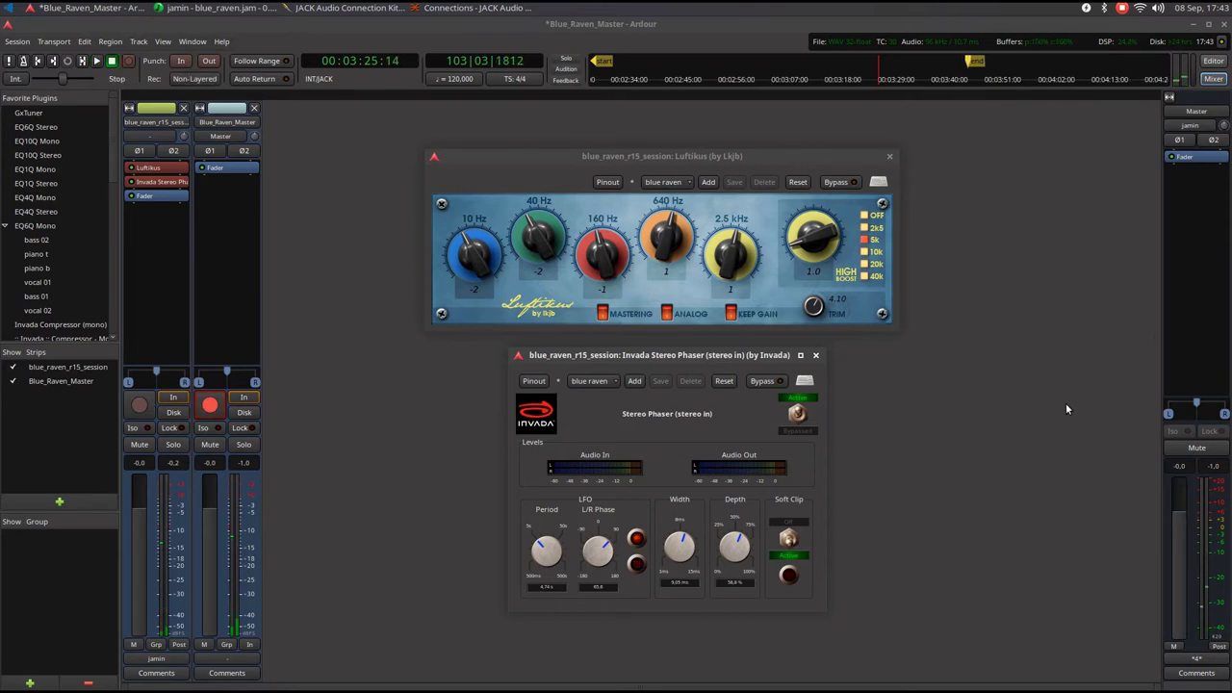
{"action": "left_click", "coordinate": [1213, 61]}
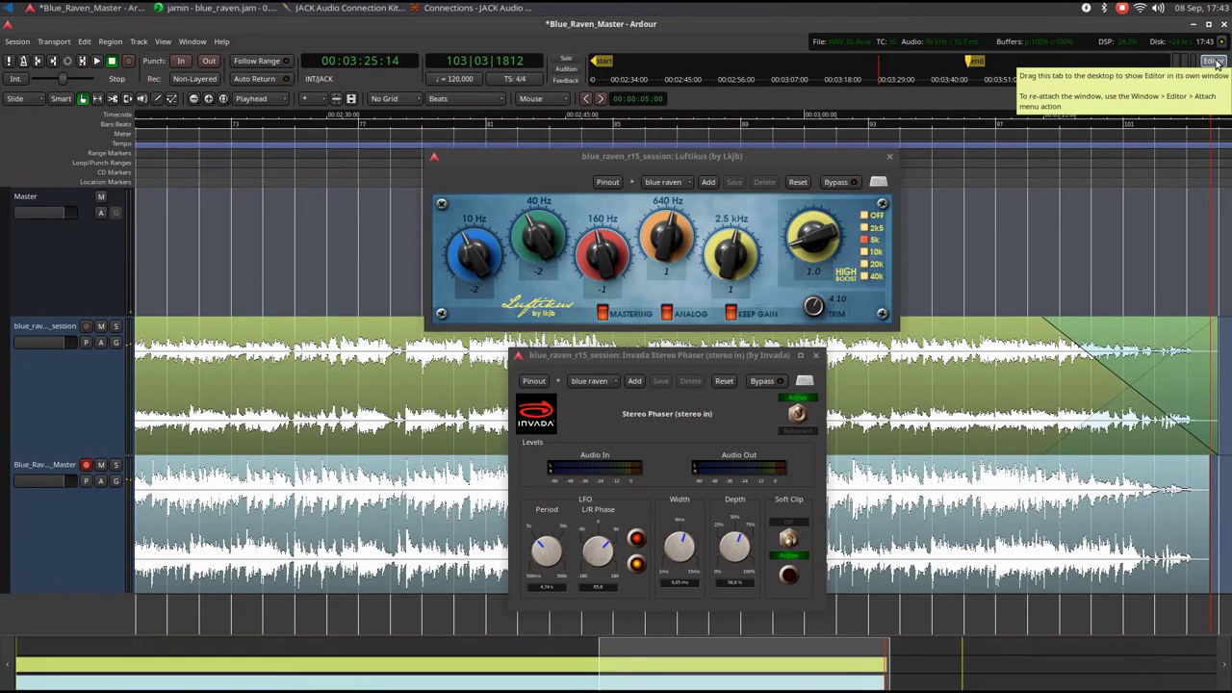
{"action": "left_click", "coordinate": [819, 356]}
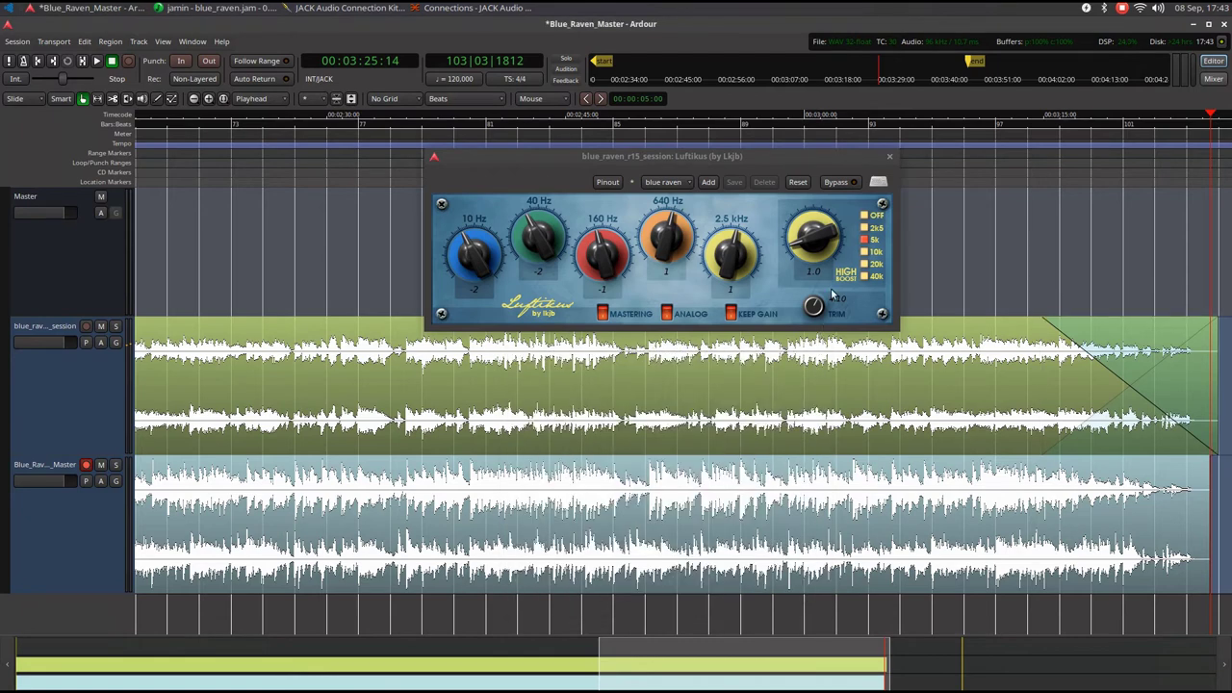
{"action": "left_click", "coordinate": [890, 157]}
Fit the full length of the session and master tracks in the editor to compare their waveforms.
{"action": "left_click_drag", "start_coordinate": [601, 665], "coordinate": [8, 624]}
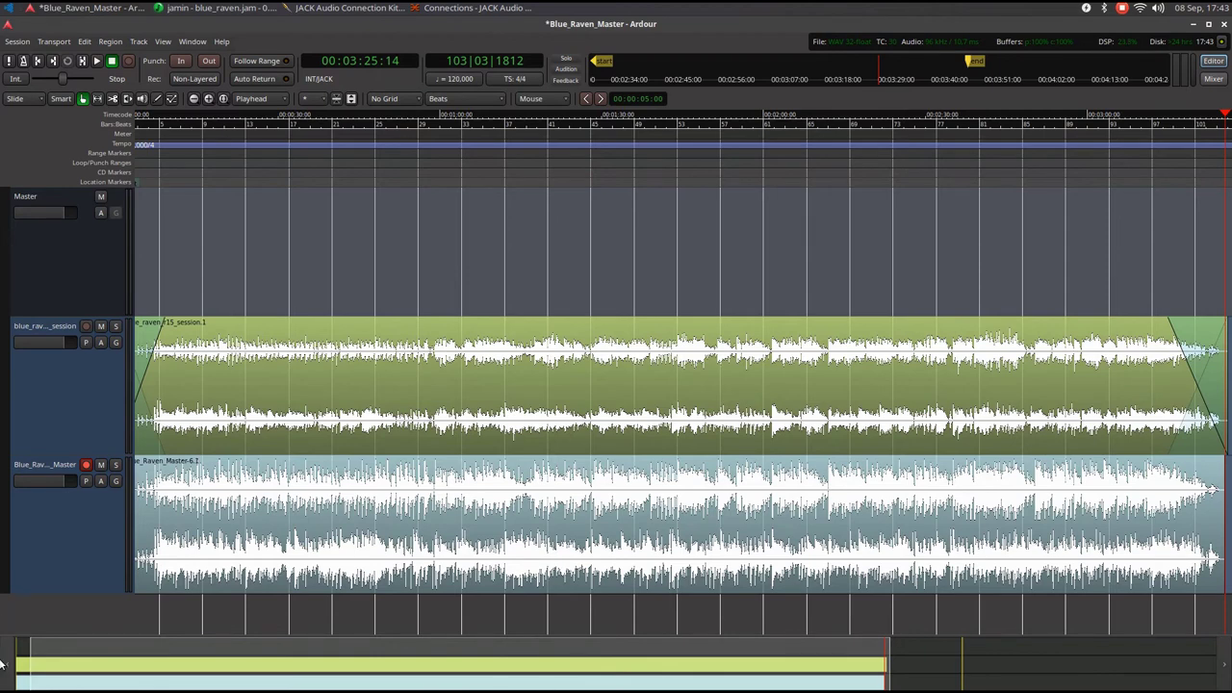
{"action": "left_click_drag", "start_coordinate": [99, 671], "coordinate": [85, 671]}
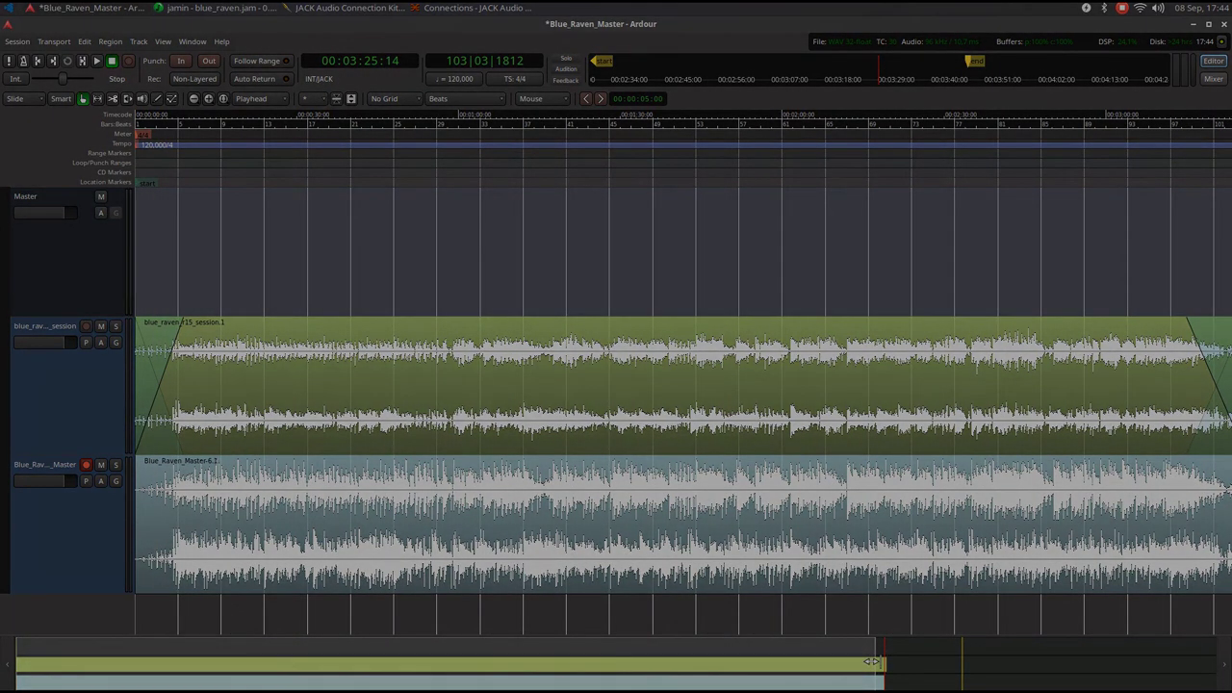
{"action": "left_click_drag", "start_coordinate": [882, 662], "coordinate": [885, 662]}
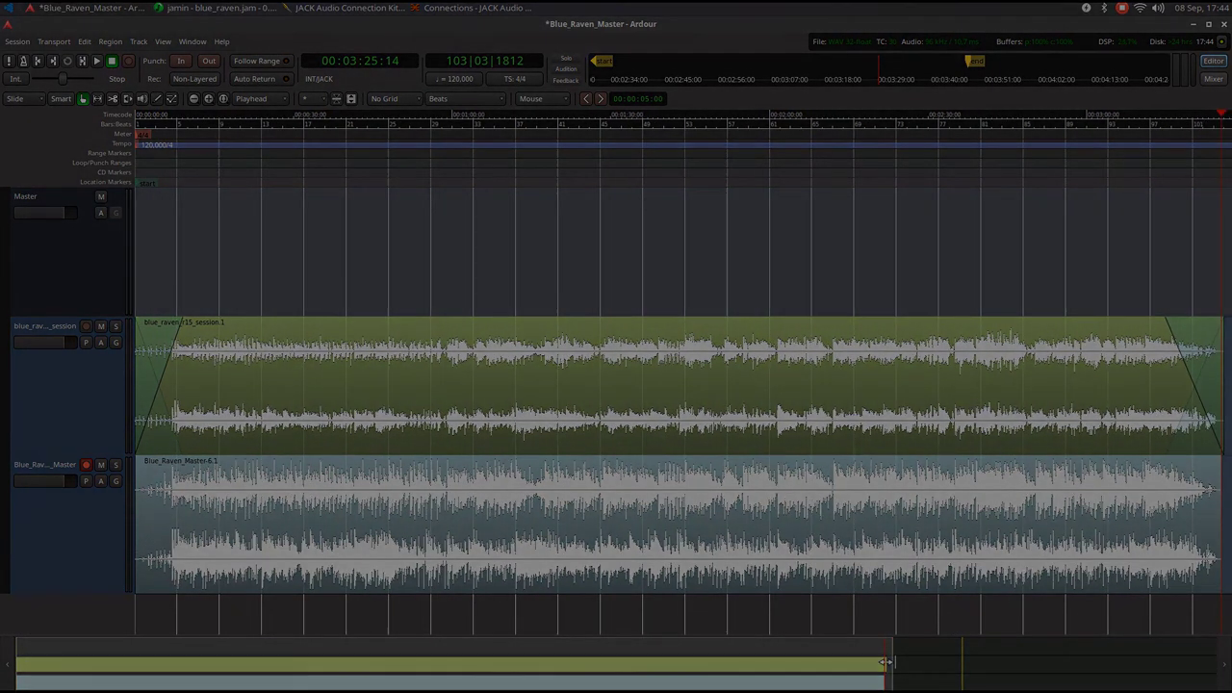